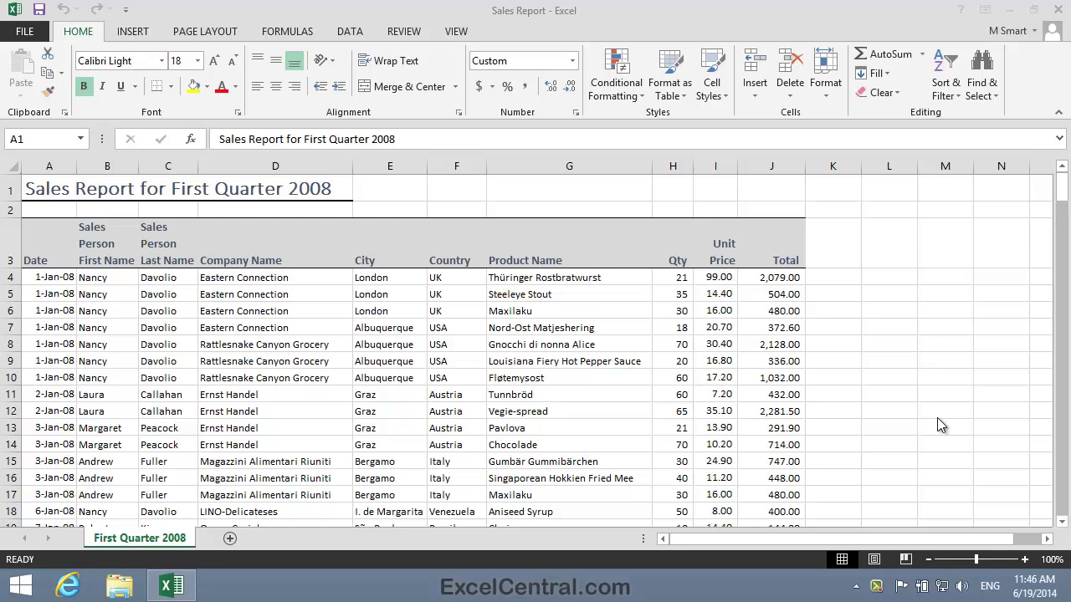
Open the FILE Backstage view for the Sales Report workbook
left_click(35, 31)
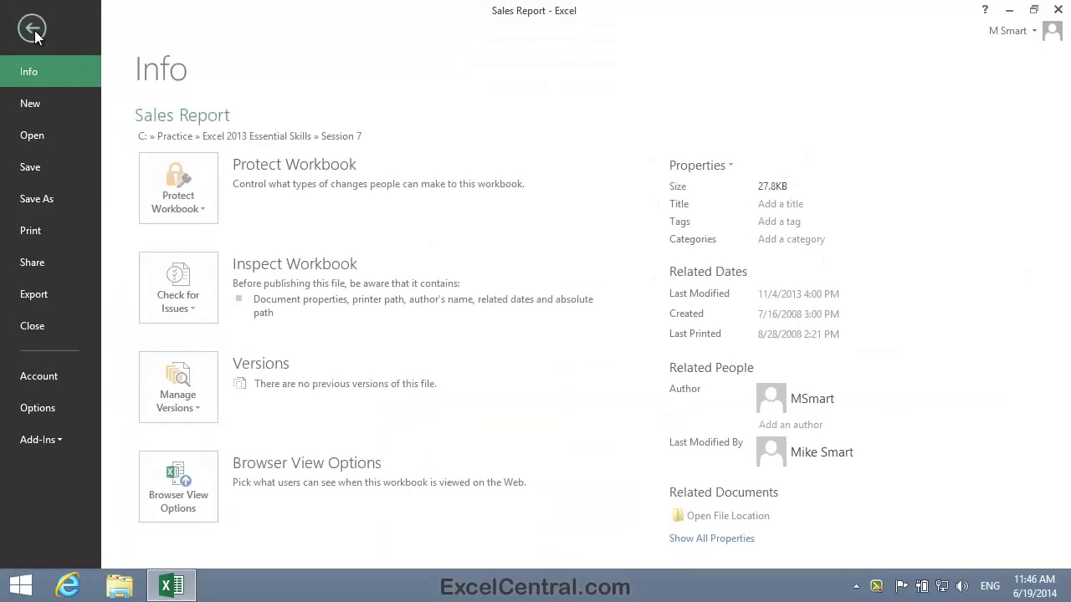
Show the Print page preview and review the paper sizes, keeping A4
left_click(43, 232)
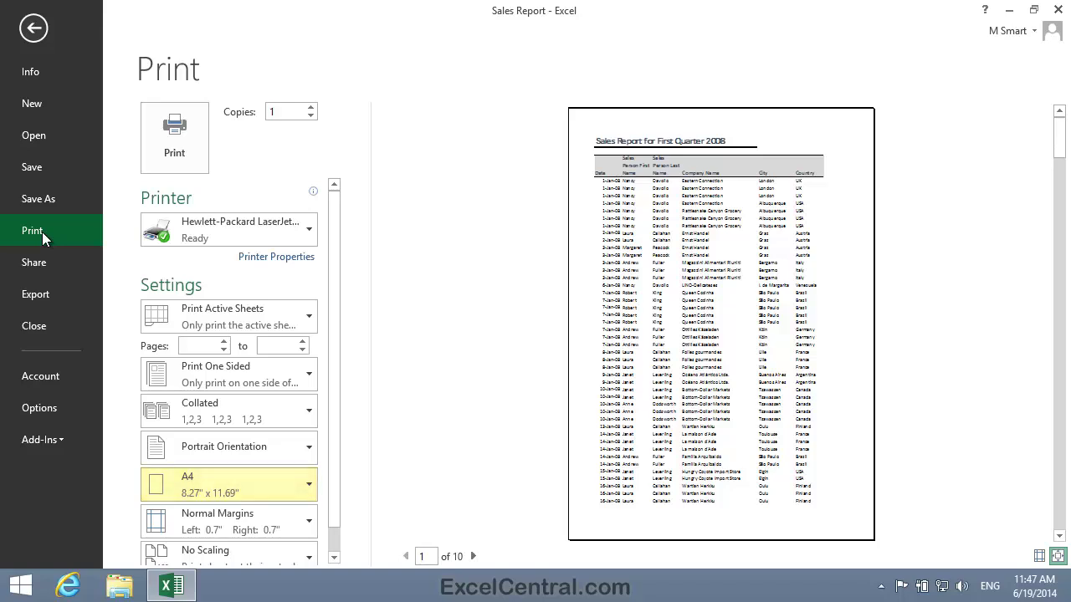
left_click(310, 486)
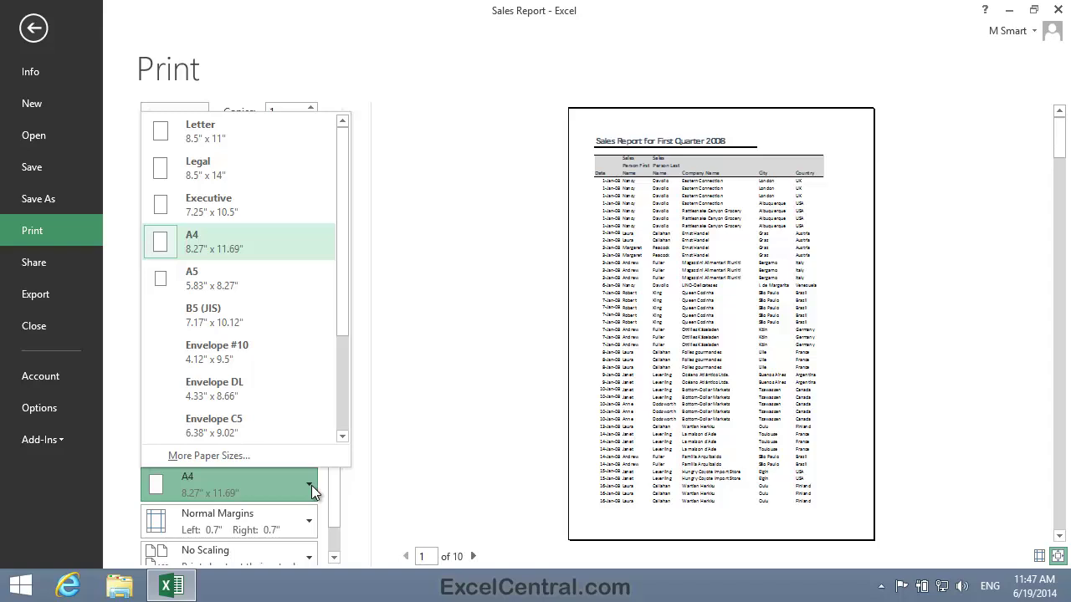
left_click(472, 405)
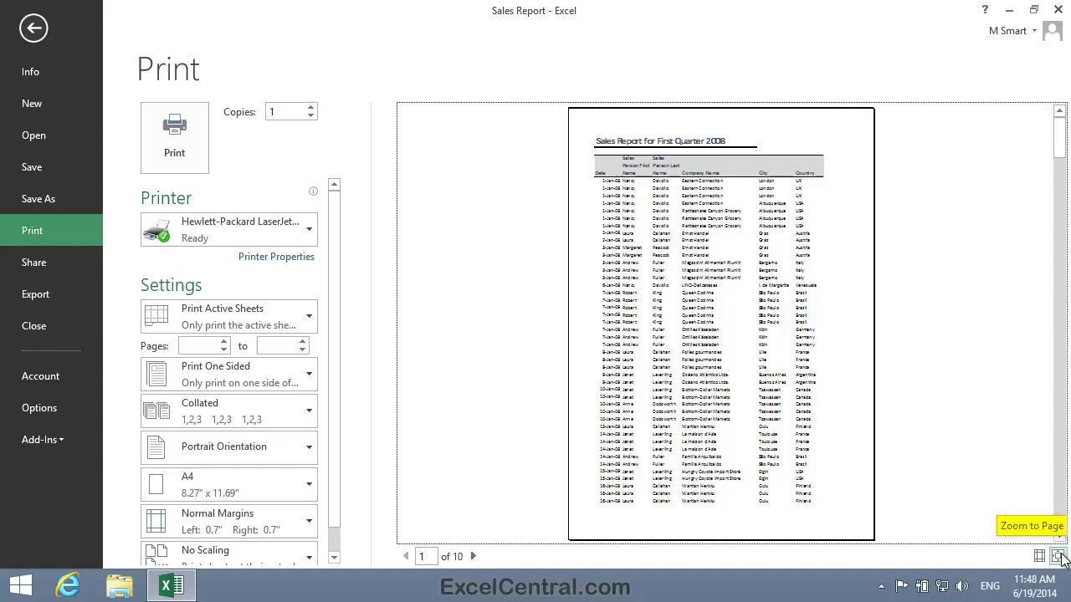
left_click(1058, 558)
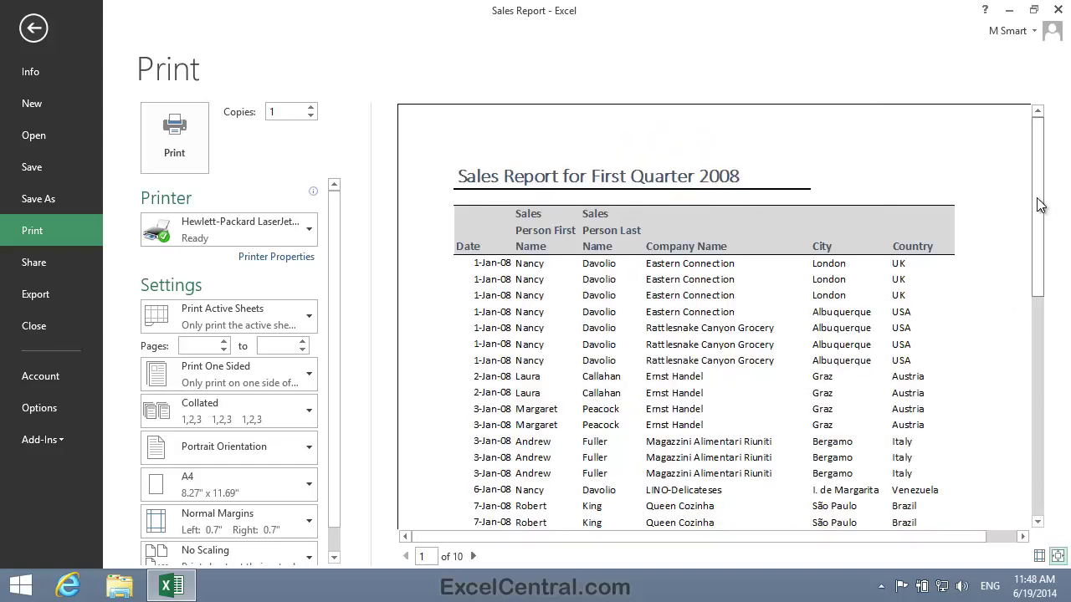
left_click_drag(1037, 210, 1016, 233)
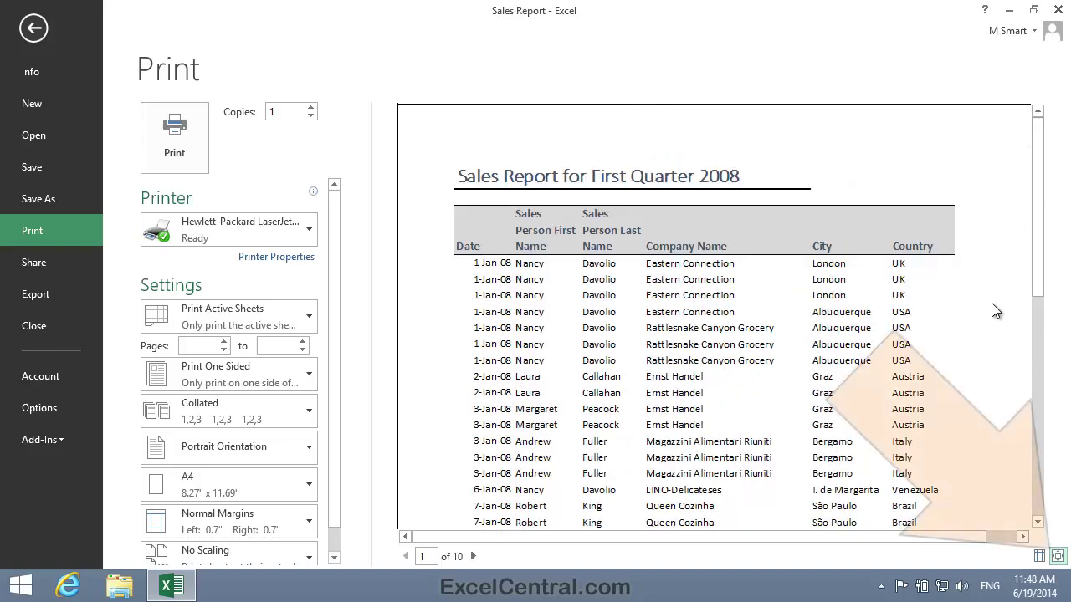
left_click(1057, 555)
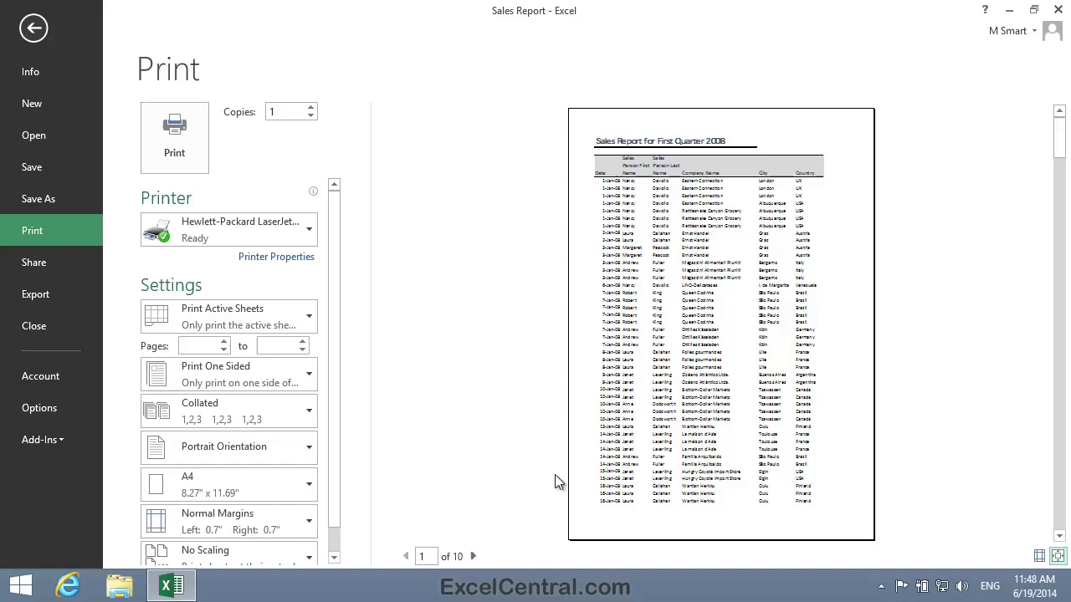
left_click(473, 556)
left_click(473, 556)
left_click(474, 556)
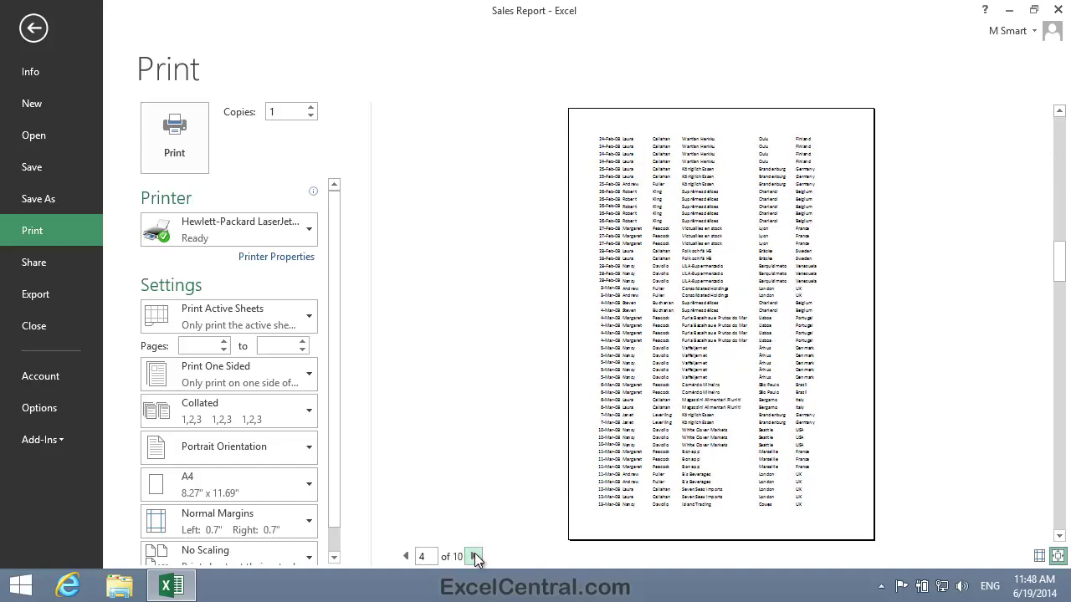
left_click(473, 556)
left_click(473, 557)
left_click(474, 556)
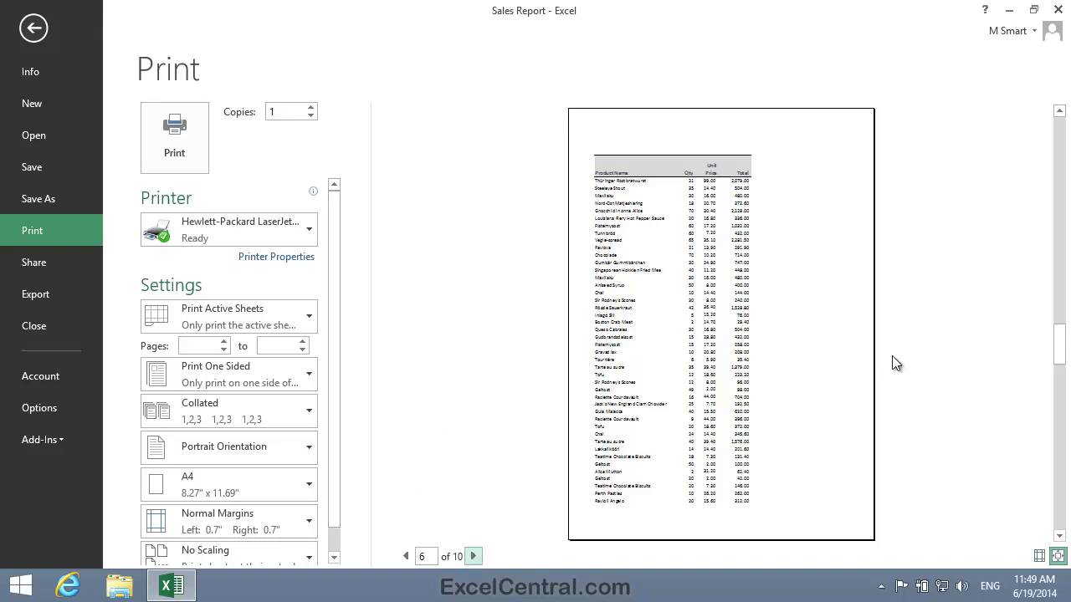
left_click_drag(1059, 339, 1059, 142)
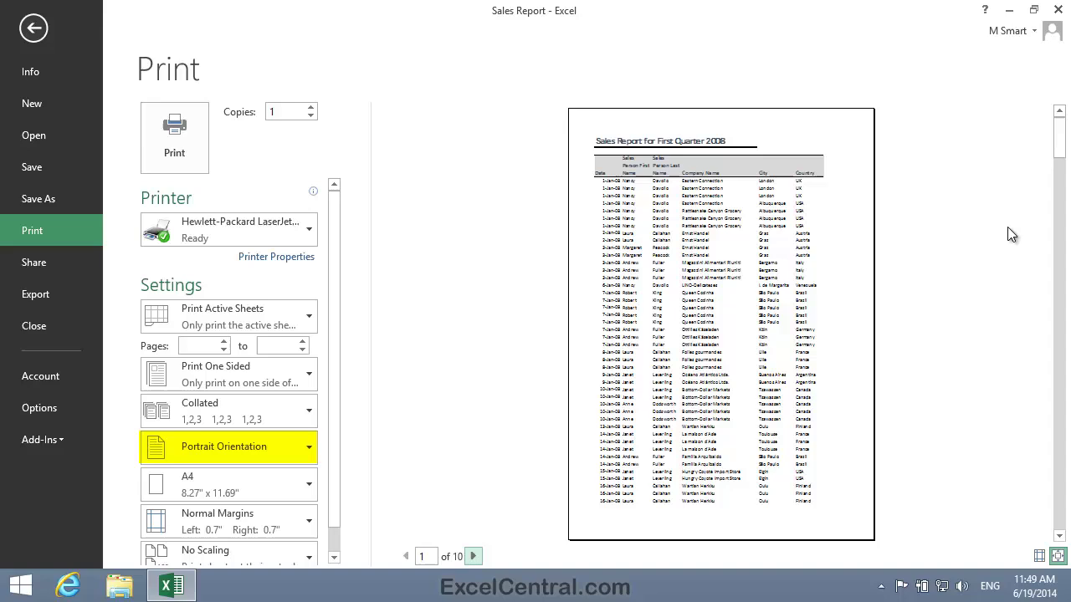
Change the print orientation from Portrait to Landscape, making the report 16 pages
left_click(297, 446)
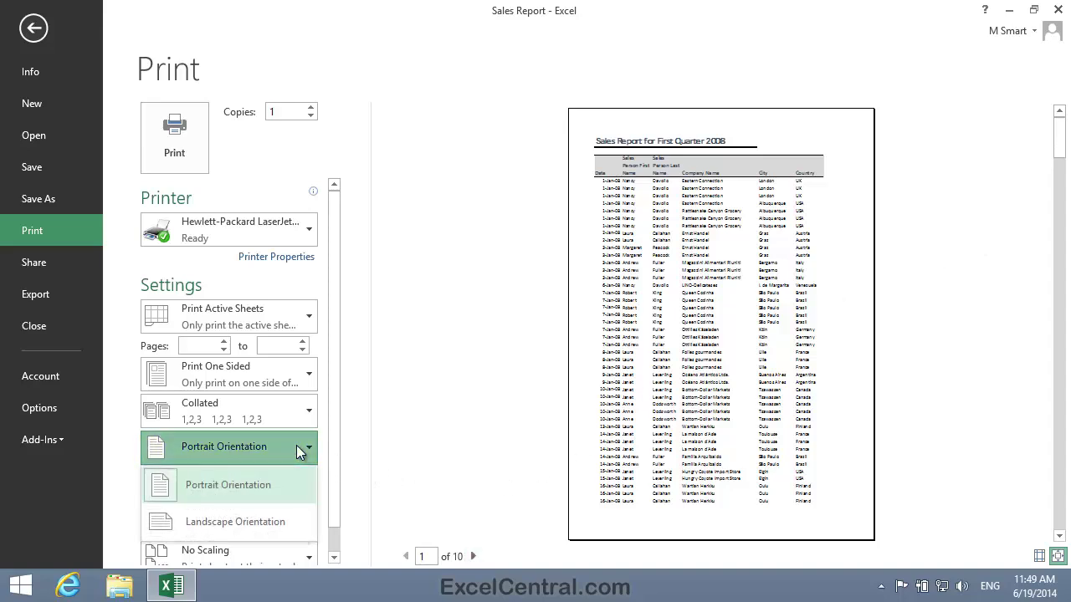
left_click(279, 524)
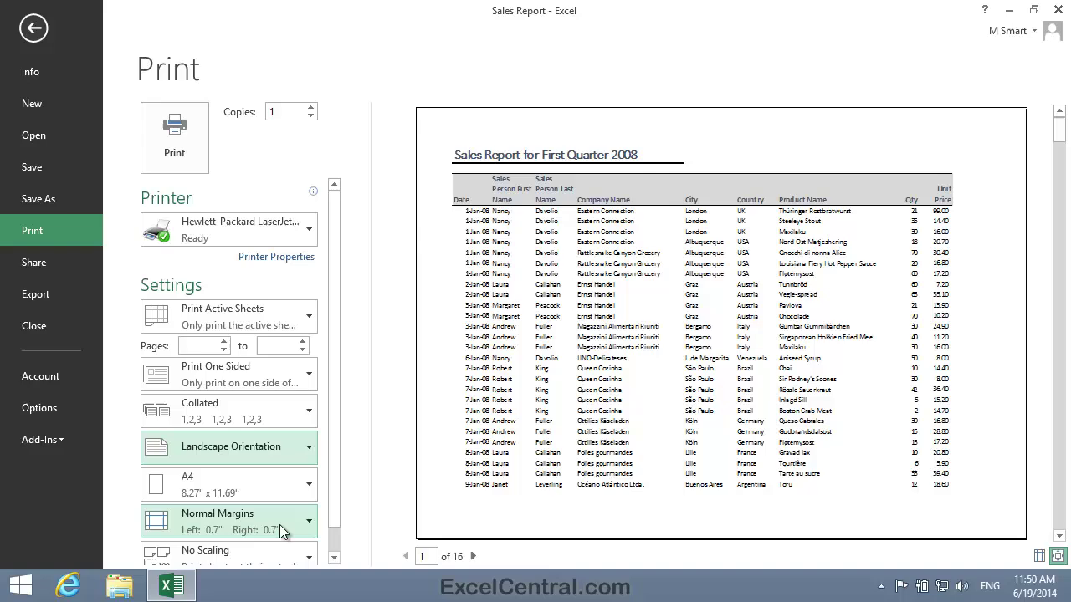
left_click(1059, 536)
left_click(1059, 536)
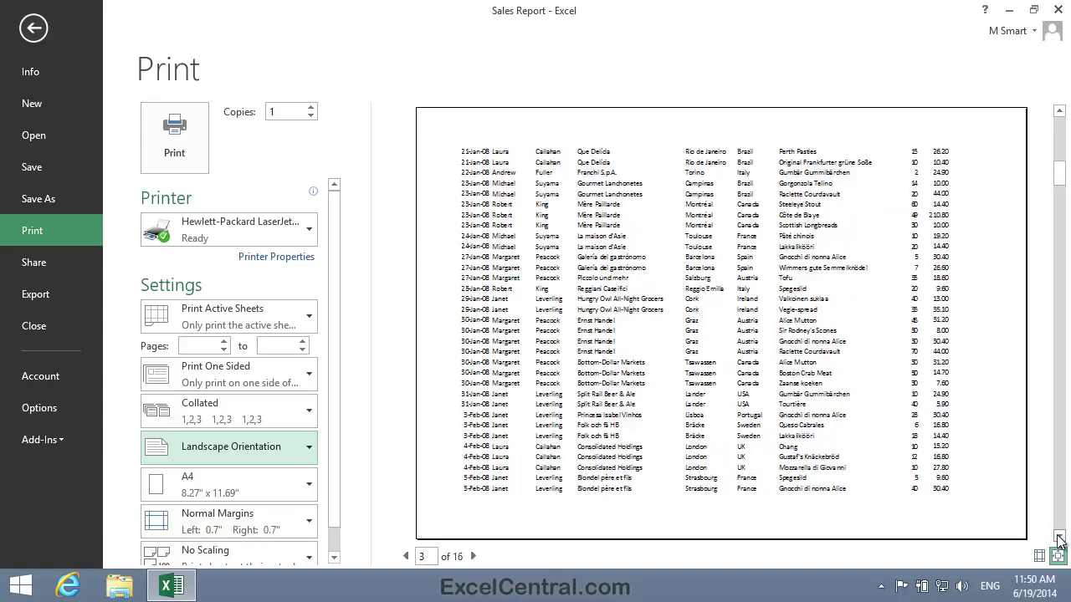
left_click(1059, 537)
left_click(1059, 536)
left_click(1059, 536)
left_click(1059, 537)
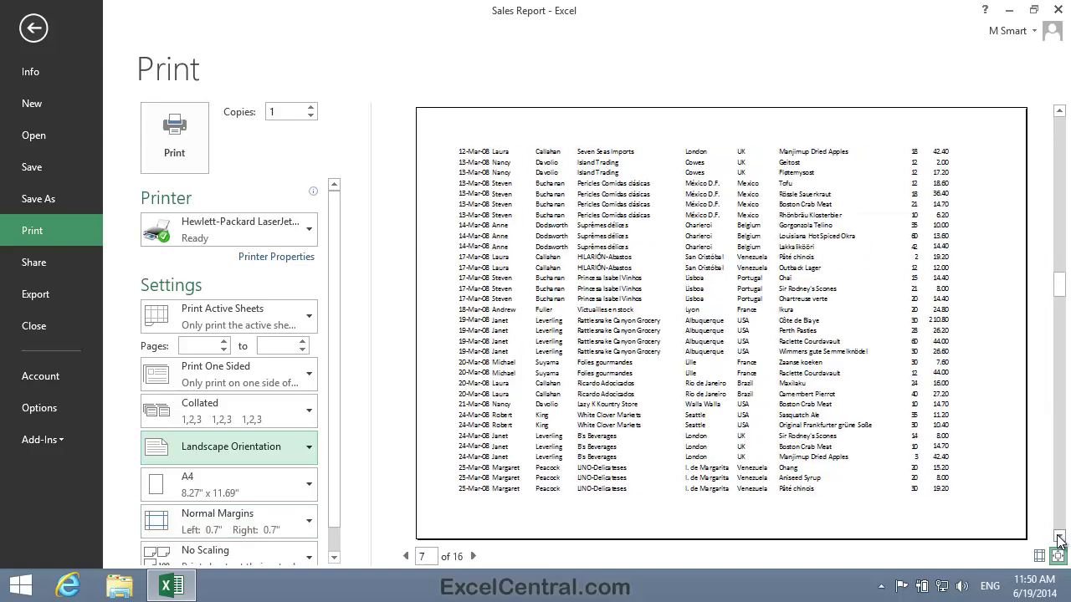
left_click(1059, 536)
left_click(1059, 536)
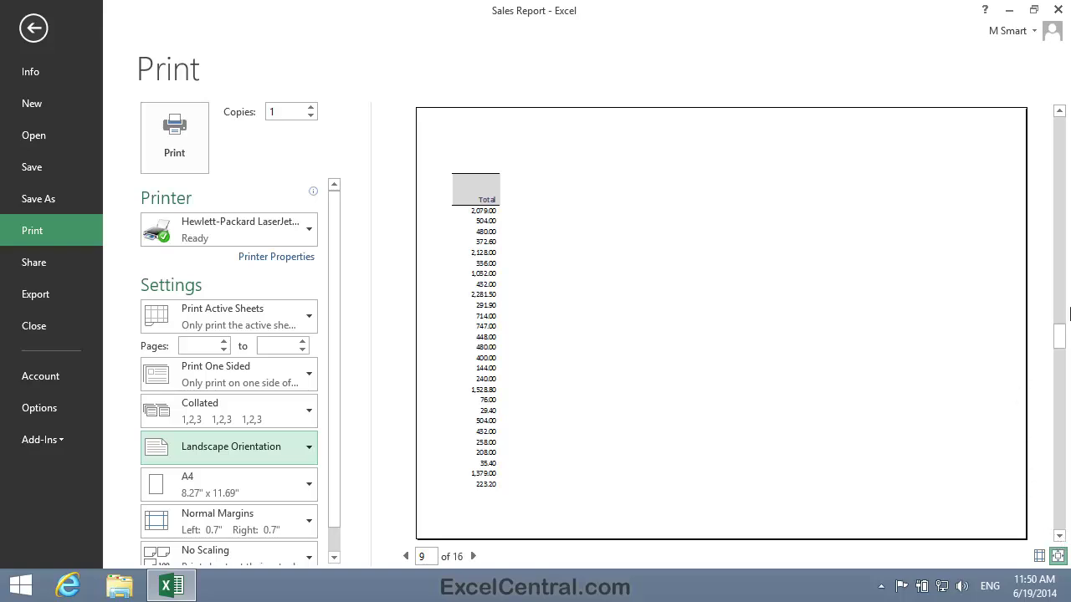
left_click(1058, 112)
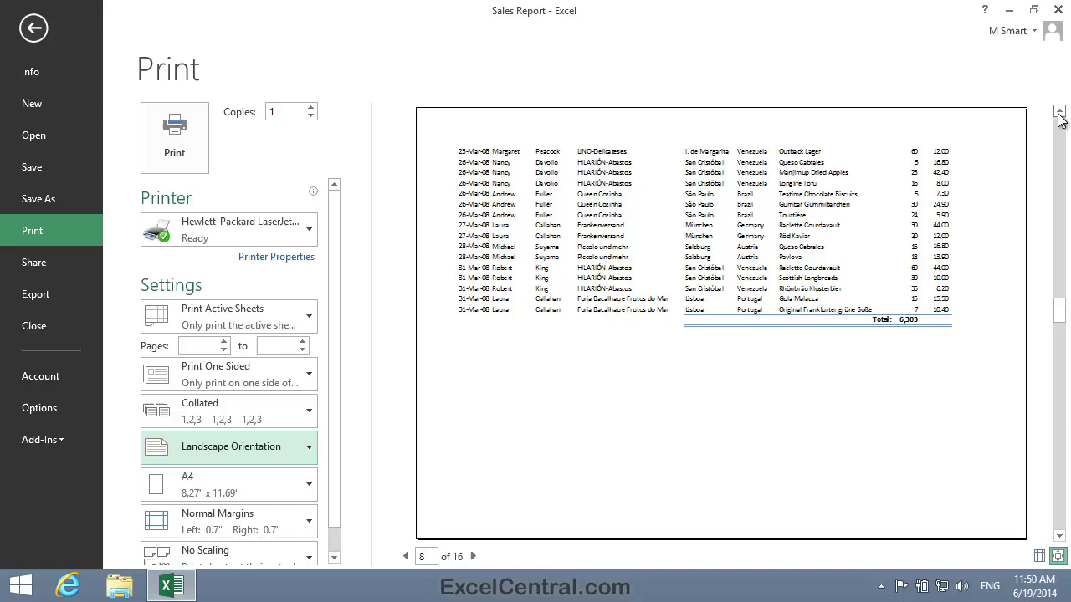
left_click(1058, 112)
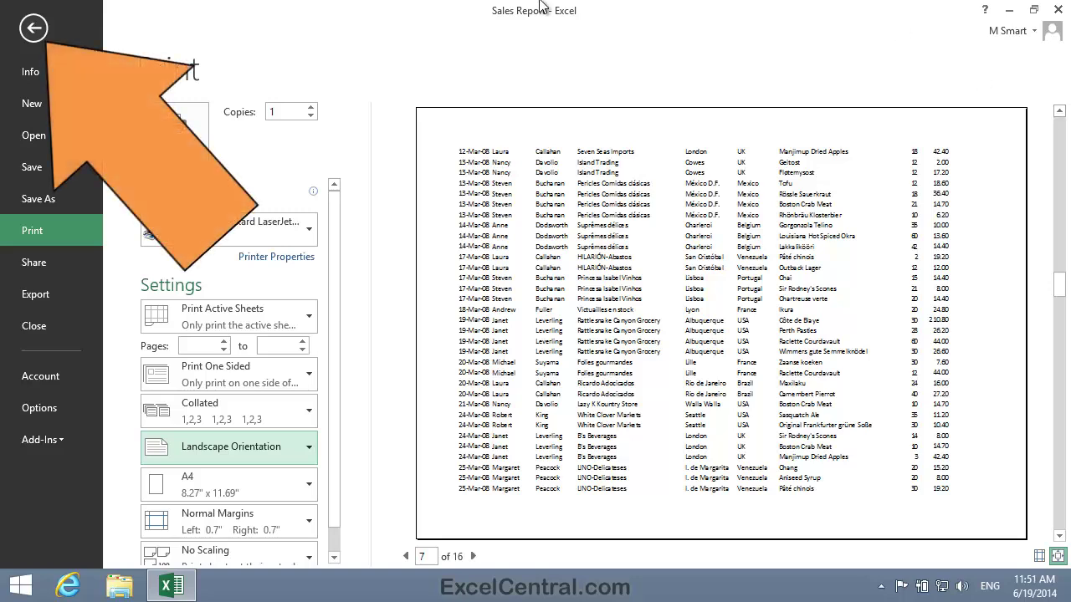
Recheck the landscape preview through FILE > Print, then go back to the First Quarter 2008 worksheet
left_click(36, 30)
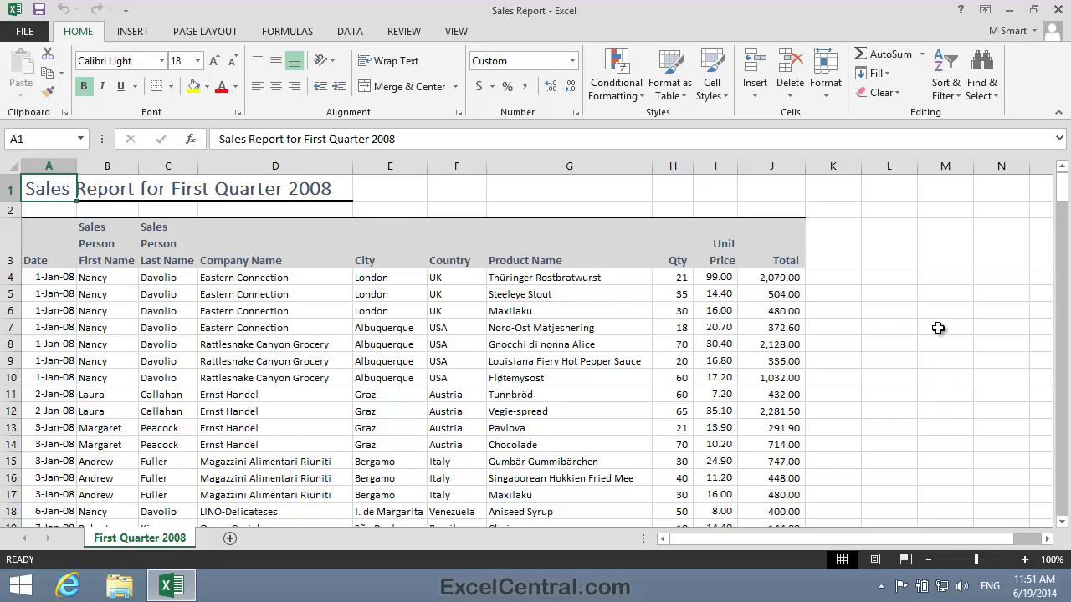
left_click(23, 33)
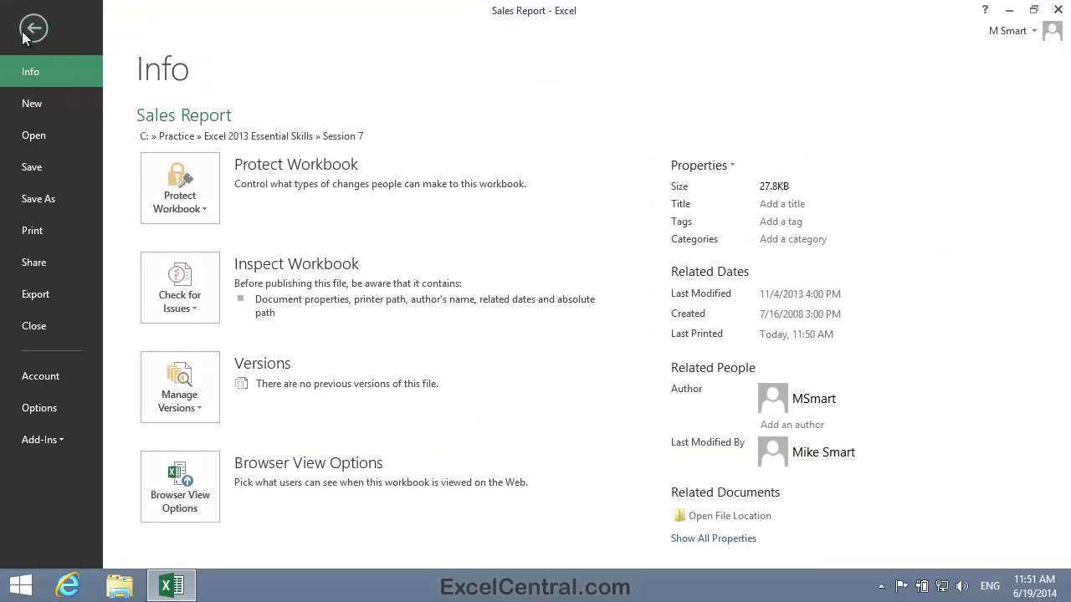
left_click(45, 230)
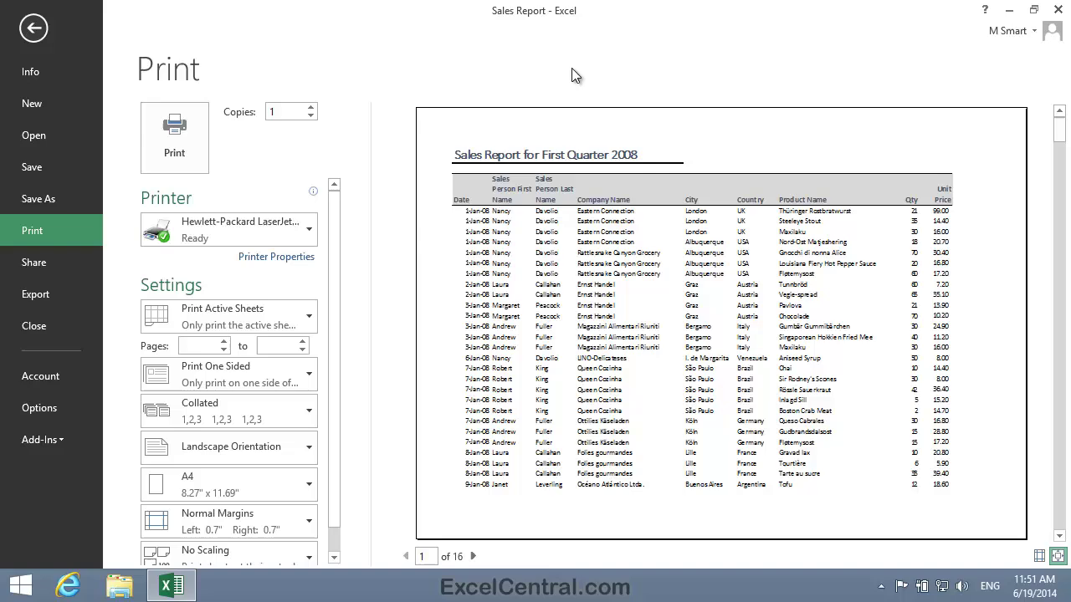
left_click(34, 28)
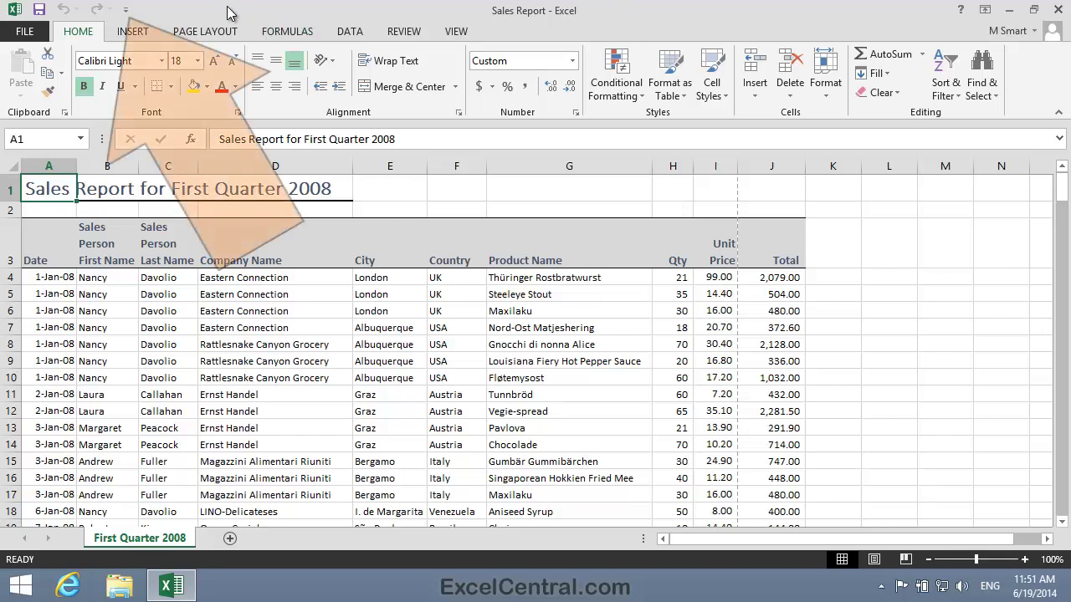
Add Print Preview and Print to the Quick Access Toolbar and use it to show the preview
left_click(126, 10)
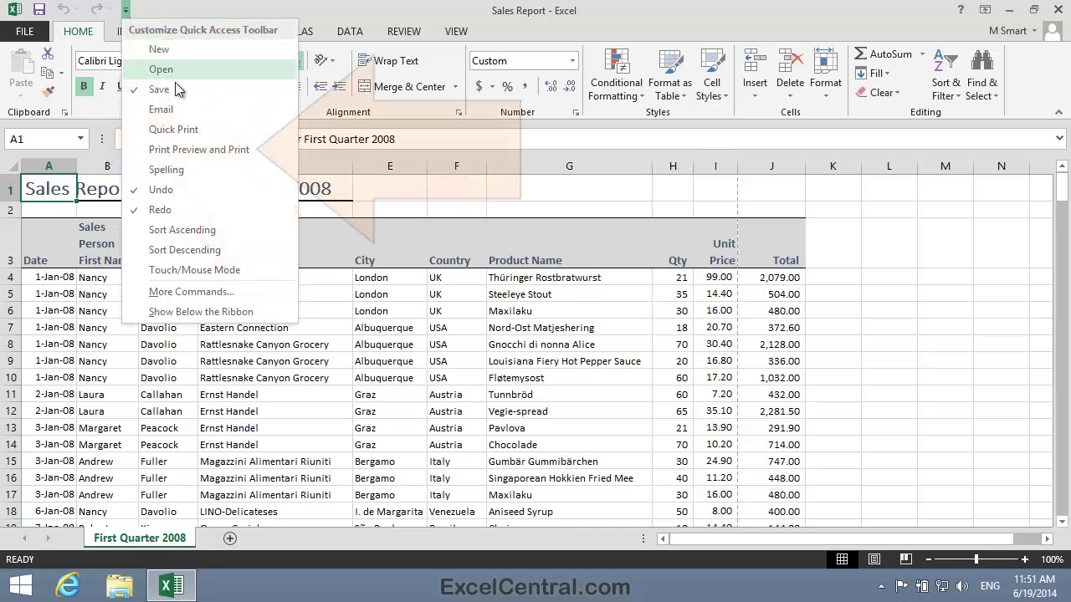
left_click(239, 152)
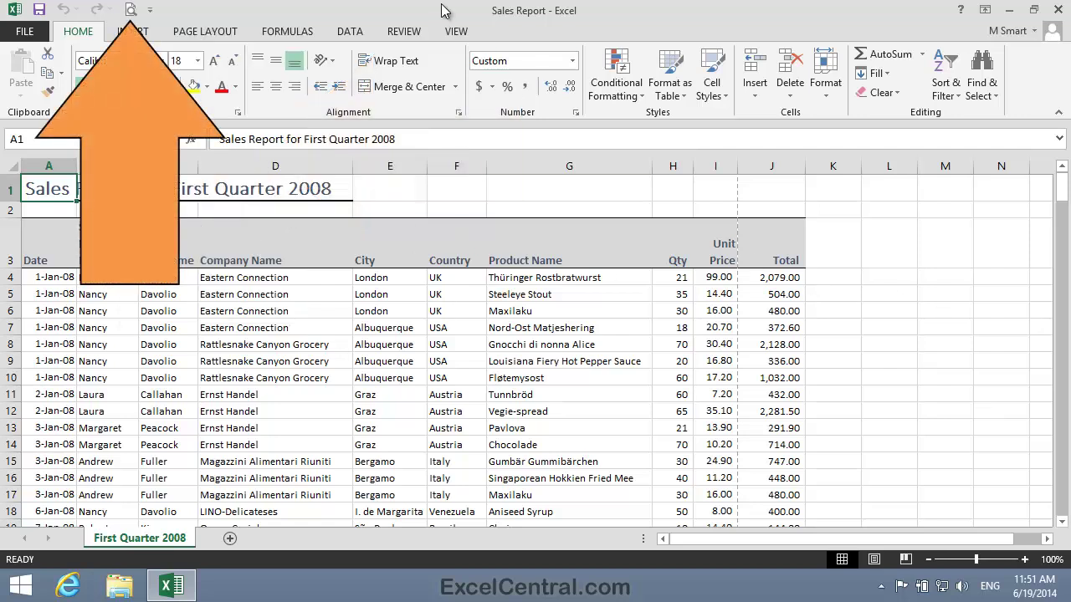
left_click(130, 10)
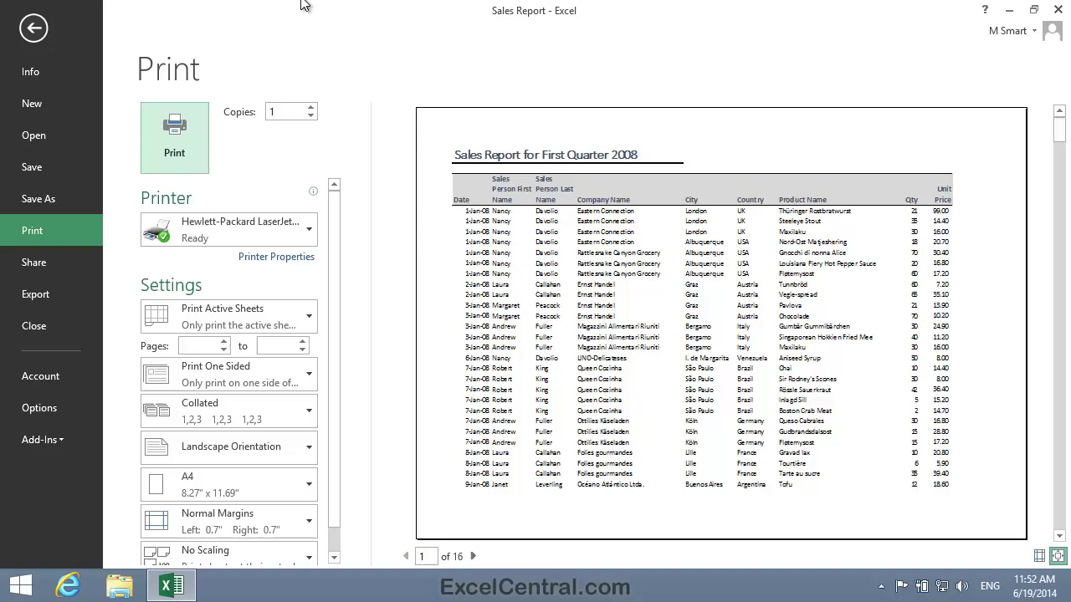
Save the workbook as Sales Report-1.xlsx in Excel 2013 Essential Skills, overwriting the old copy
left_click(33, 28)
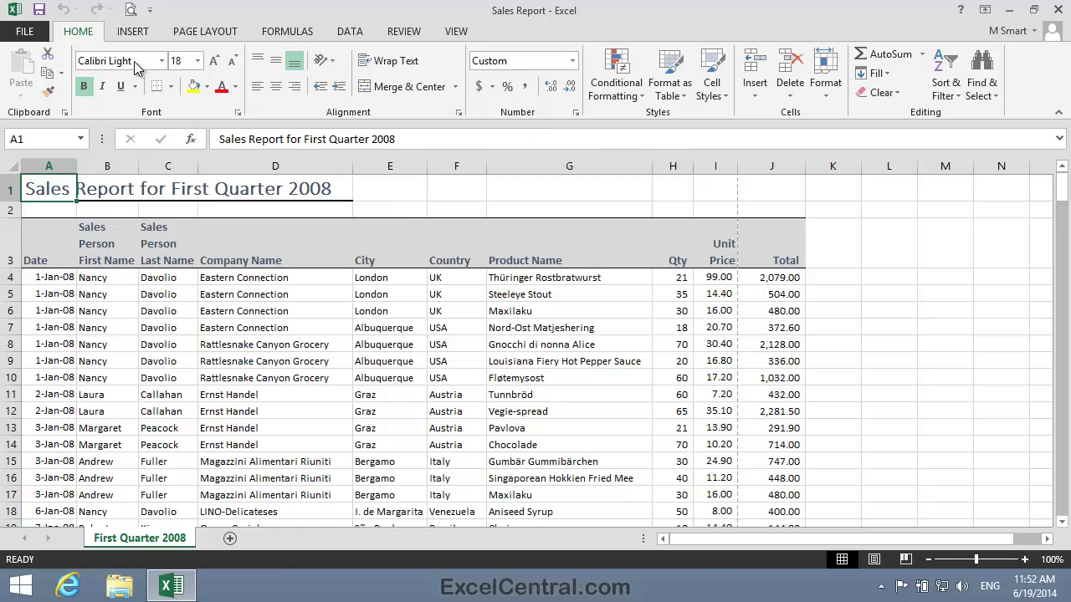
left_click(25, 32)
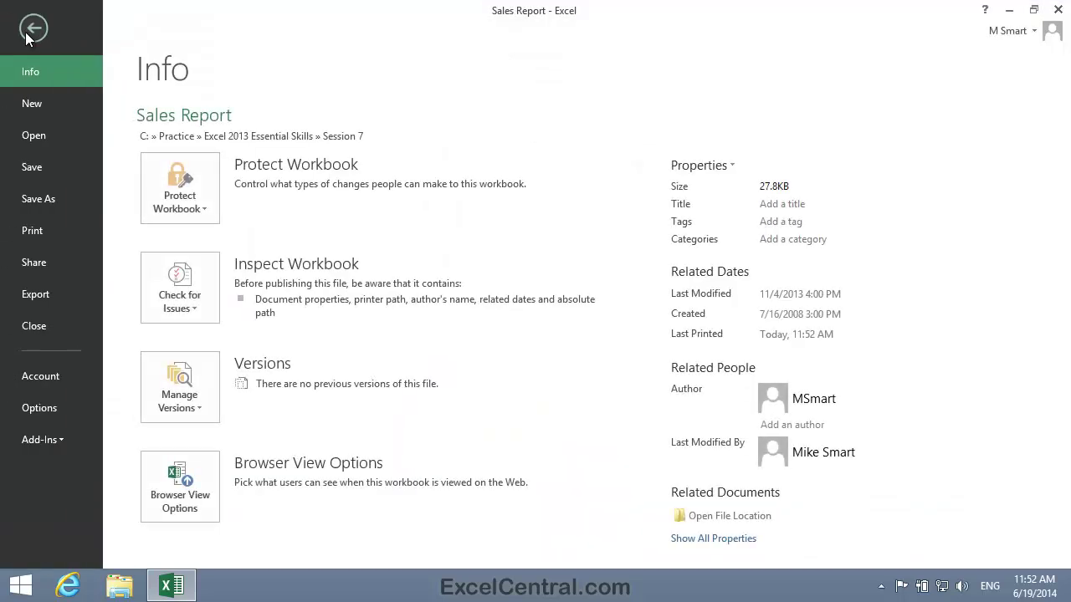
left_click(46, 199)
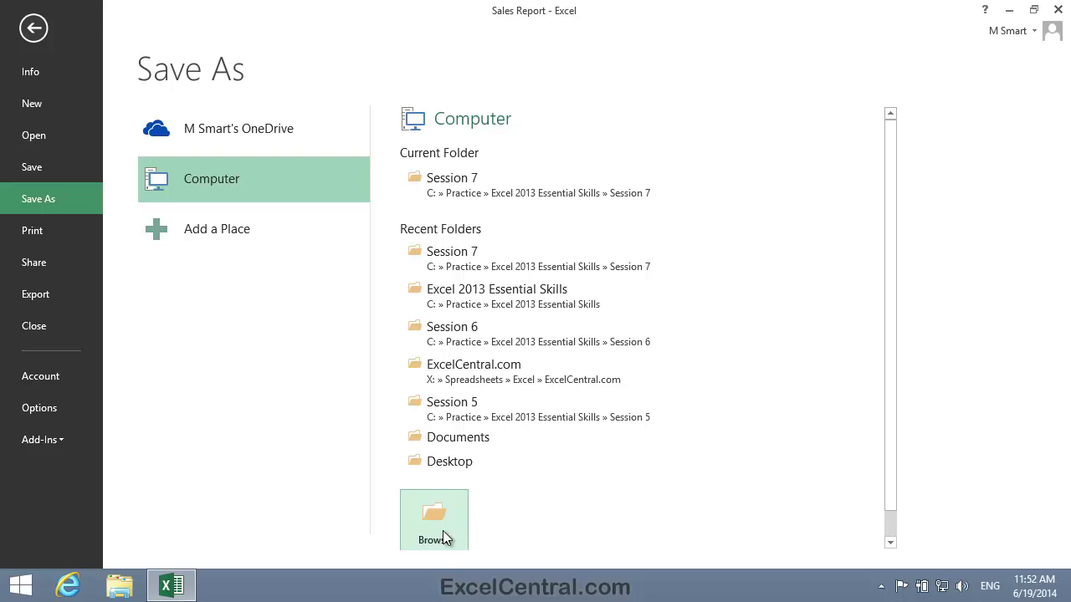
left_click(443, 542)
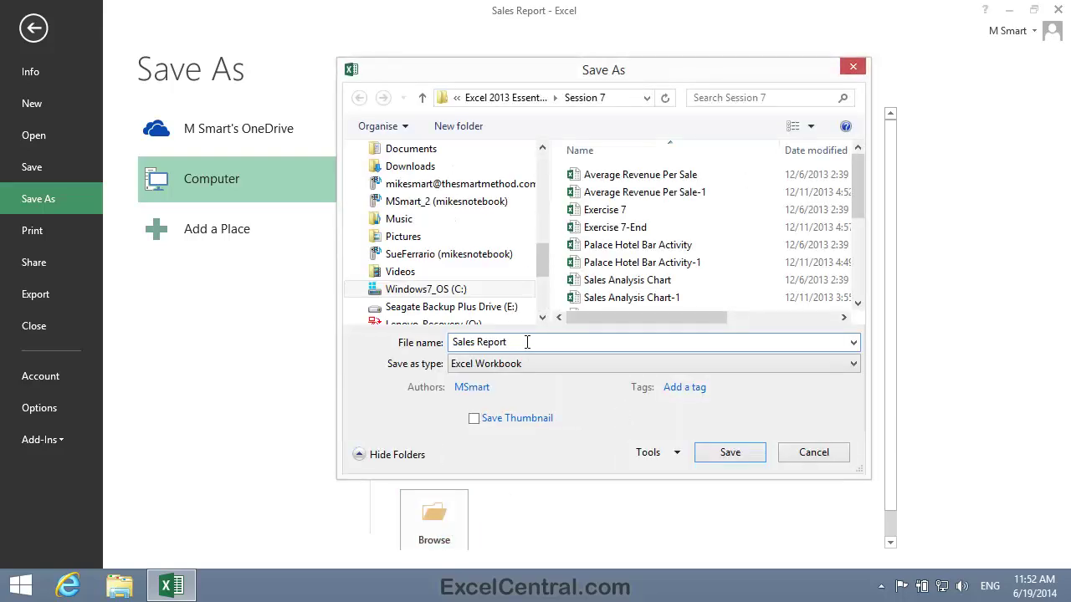
type("-1")
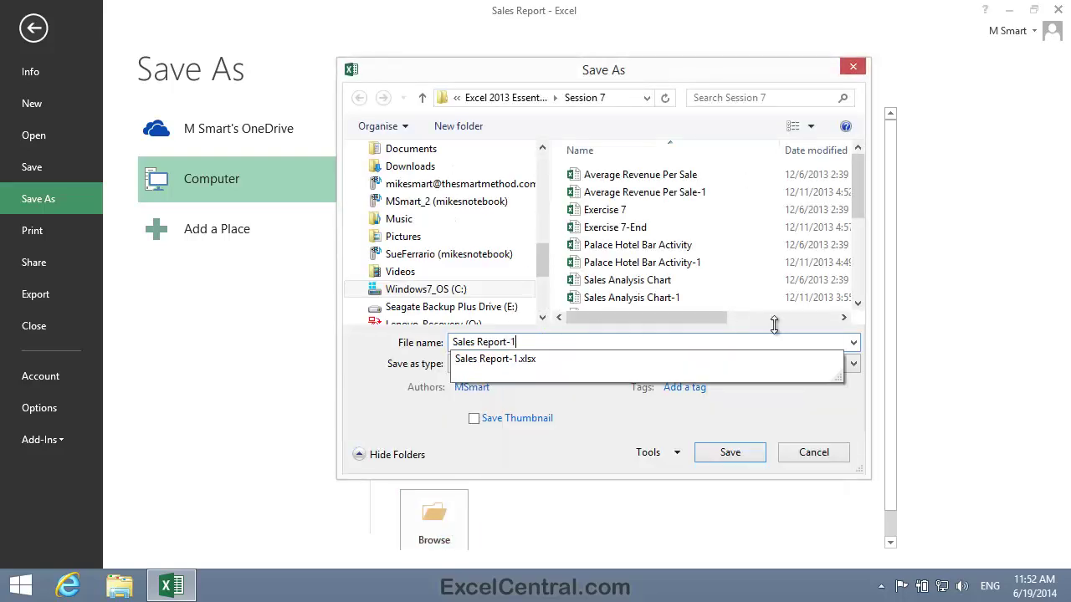
left_click(502, 97)
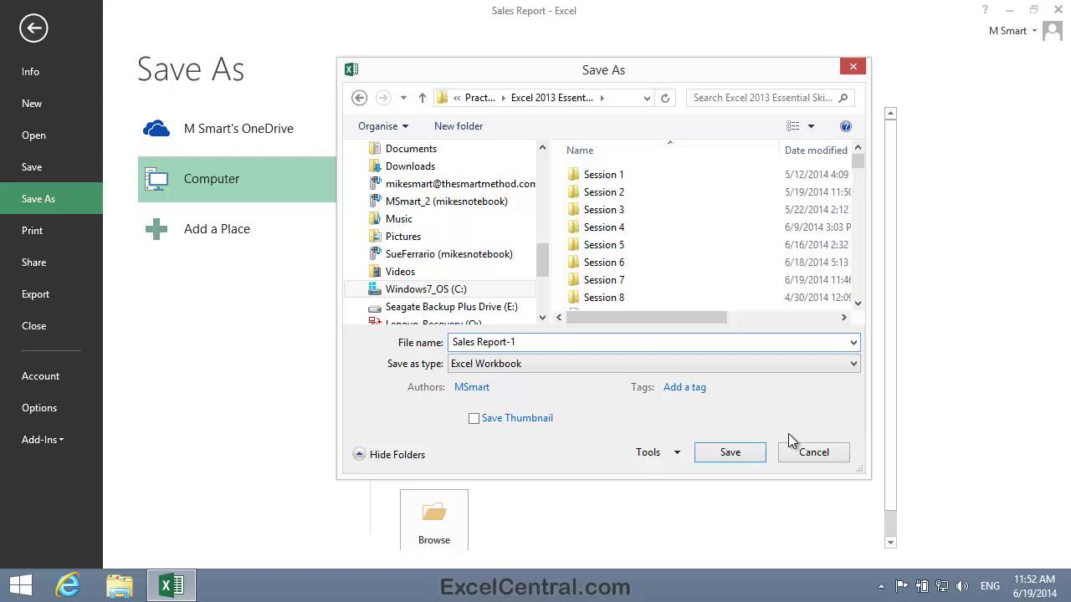
left_click(746, 454)
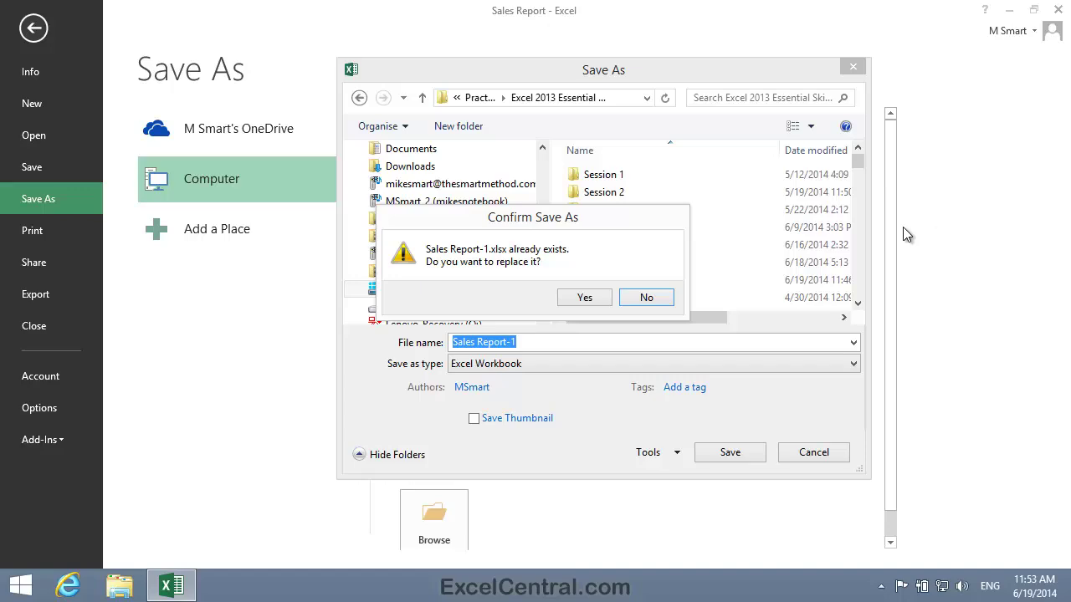
left_click(585, 298)
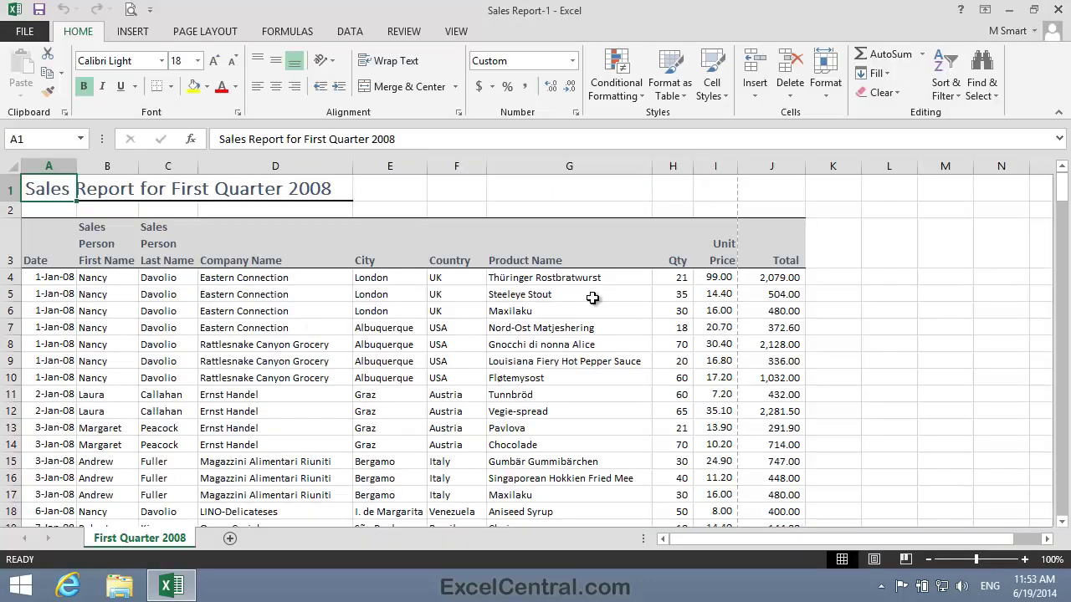